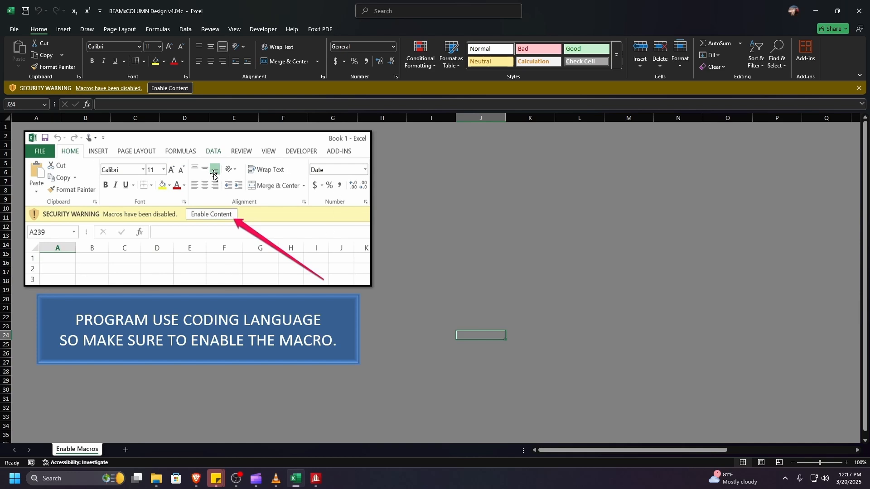
Enable the macro content of the BEAMxCOLUMN Design v4.04c workbook
{"action": "left_click", "coordinate": [175, 90]}
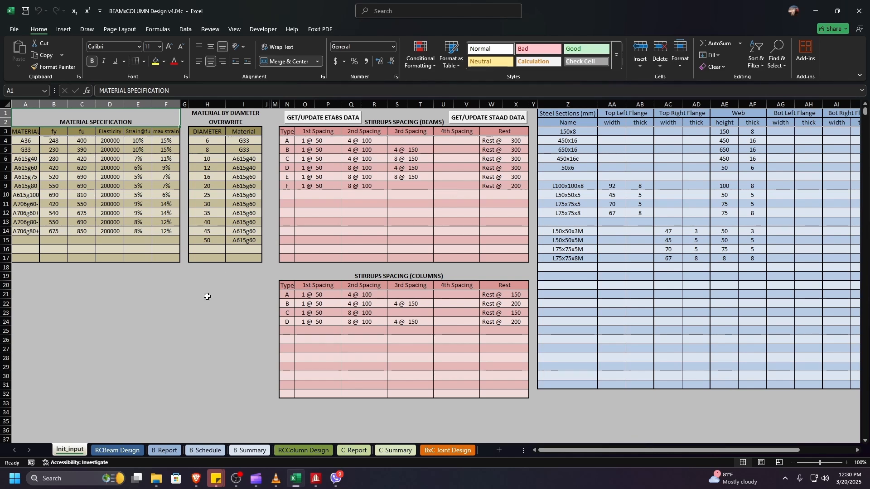
Look at the VERSION 4 folder in Google Drive and the open STAAD.Pro window, and return to the Excel workbook
{"action": "key", "text": "alt+Tab"}
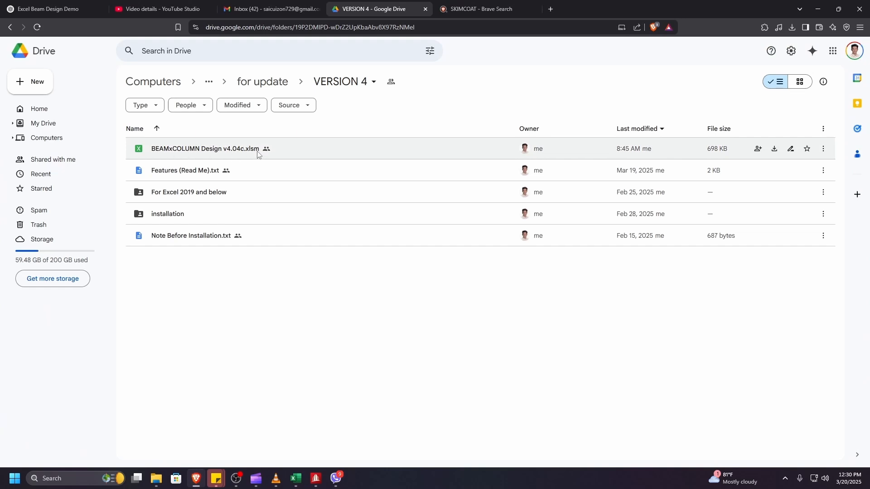
{"action": "left_click", "coordinate": [295, 483]}
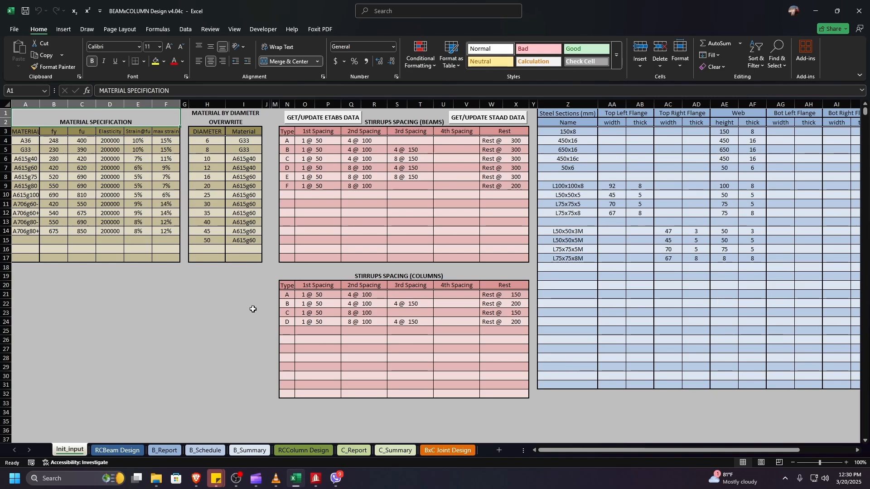
{"action": "left_click", "coordinate": [315, 477]}
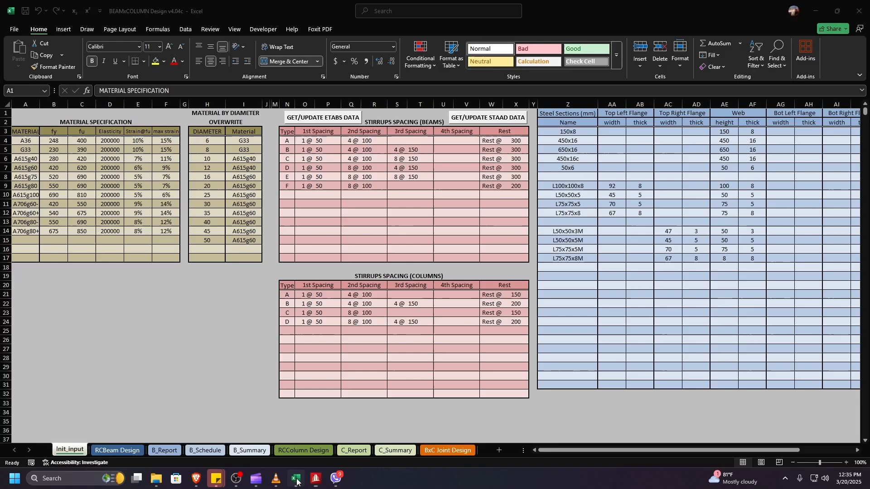
{"action": "left_click", "coordinate": [295, 479]}
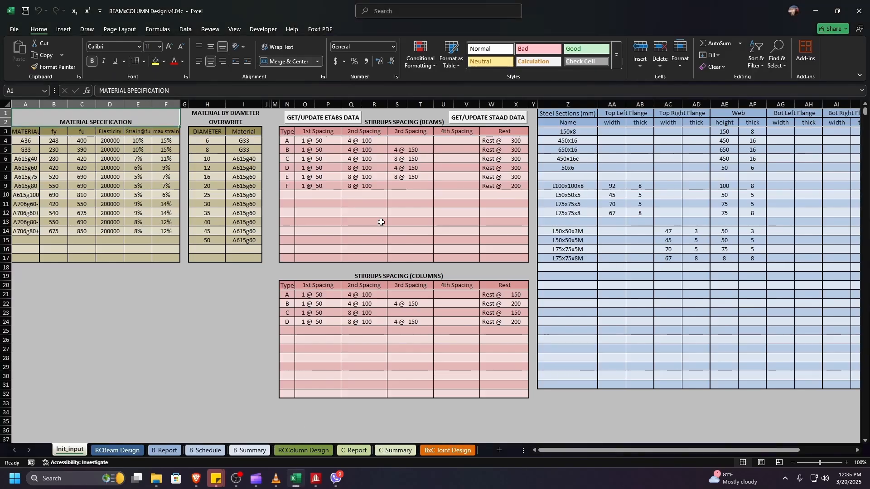
Start the STAAD data import on the Init_input sheet to bring up the load identifier form
{"action": "left_click", "coordinate": [443, 114]}
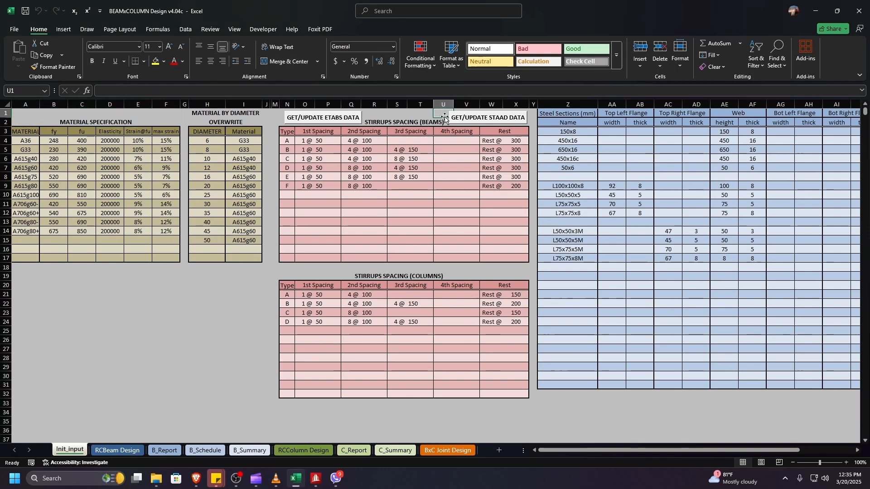
{"action": "left_click", "coordinate": [477, 120]}
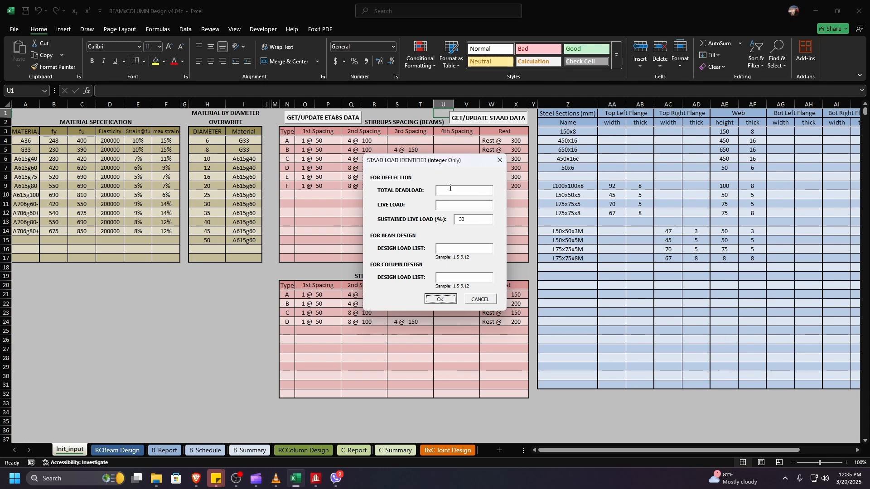
Switch to STAAD.Pro and examine the numbered load cases, combinations and load envelopes of the sample model
{"action": "left_click", "coordinate": [316, 478]}
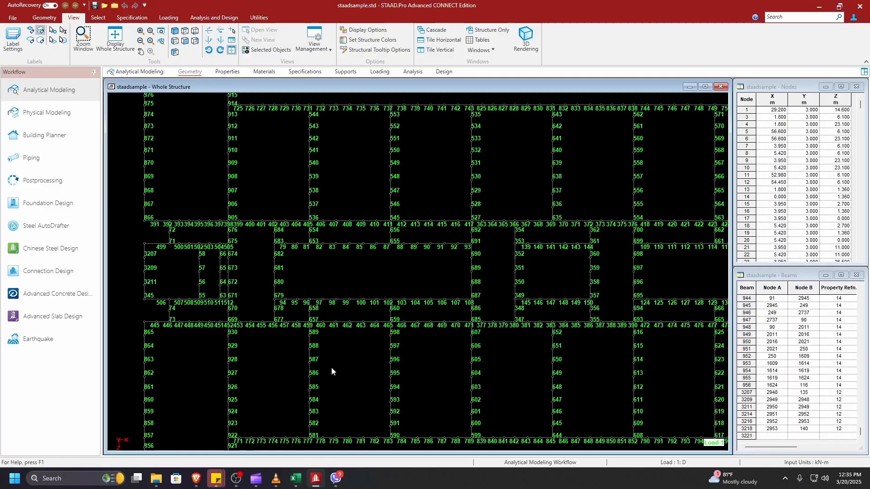
{"action": "left_click", "coordinate": [381, 72]}
{"action": "double_click", "coordinate": [753, 109]}
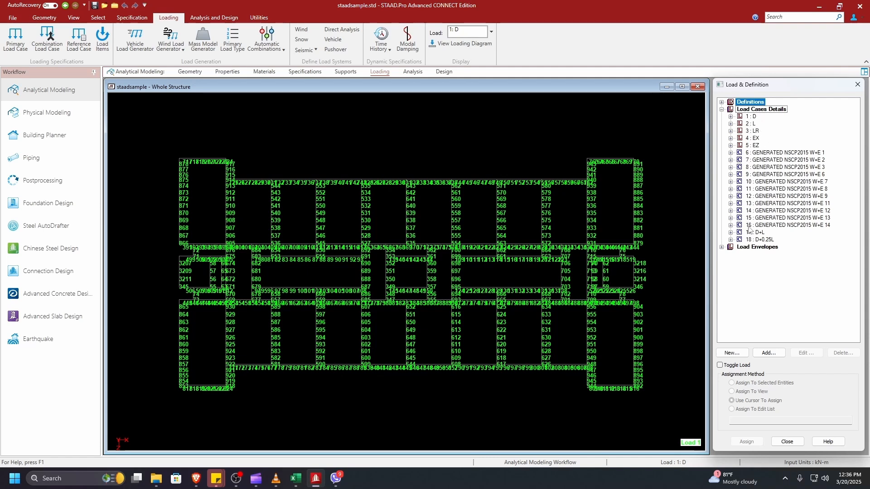
{"action": "left_click", "coordinate": [722, 247]}
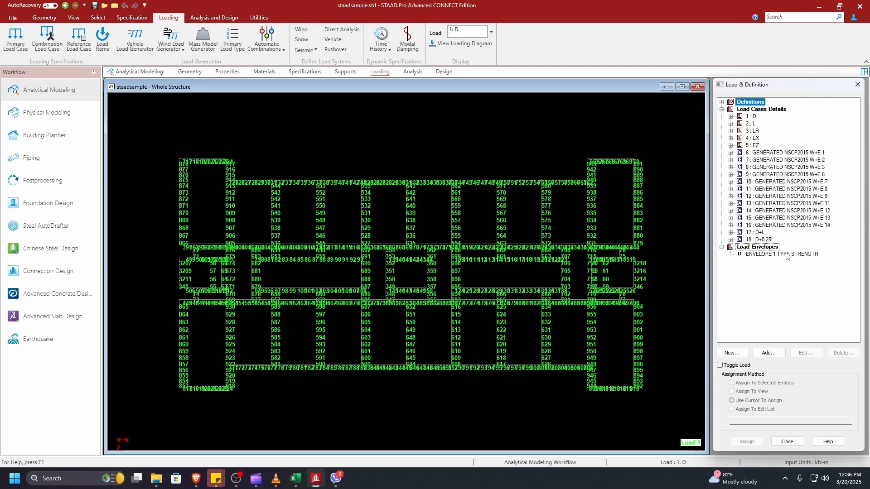
In the Excel load identifier form, set total dead load 1, live load 2 and both beam and column design lists to 6-16, and import
{"action": "left_click", "coordinate": [295, 479]}
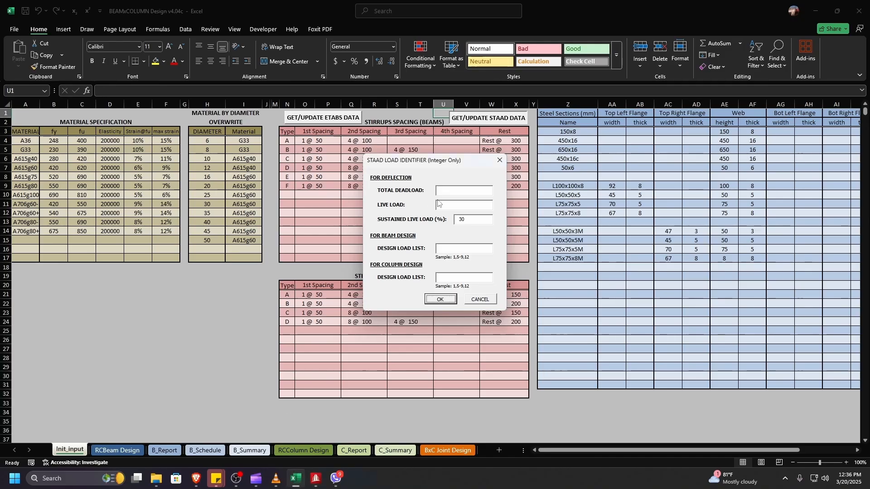
{"action": "left_click", "coordinate": [452, 194]}
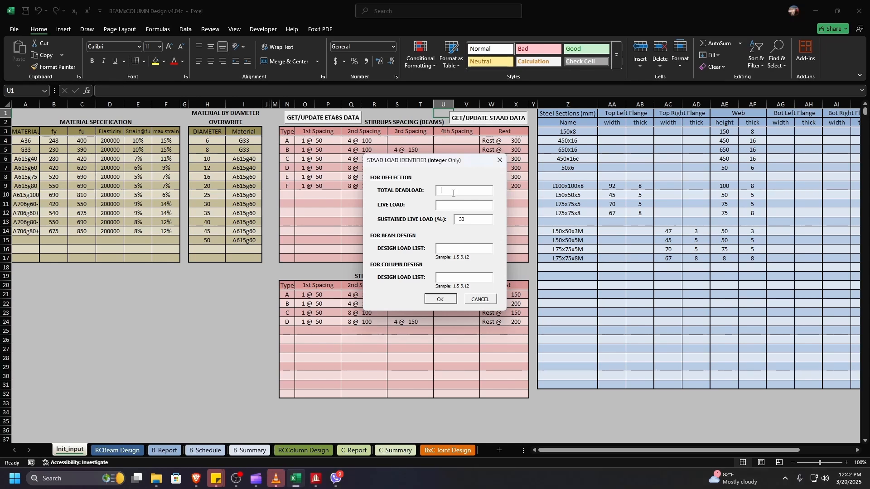
{"action": "type", "text": "1"}
{"action": "key", "text": "Tab"}
{"action": "type", "text": "2"}
{"action": "key", "text": "Tab"}
{"action": "key", "text": "Tab"}
{"action": "type", "text": "6-16"}
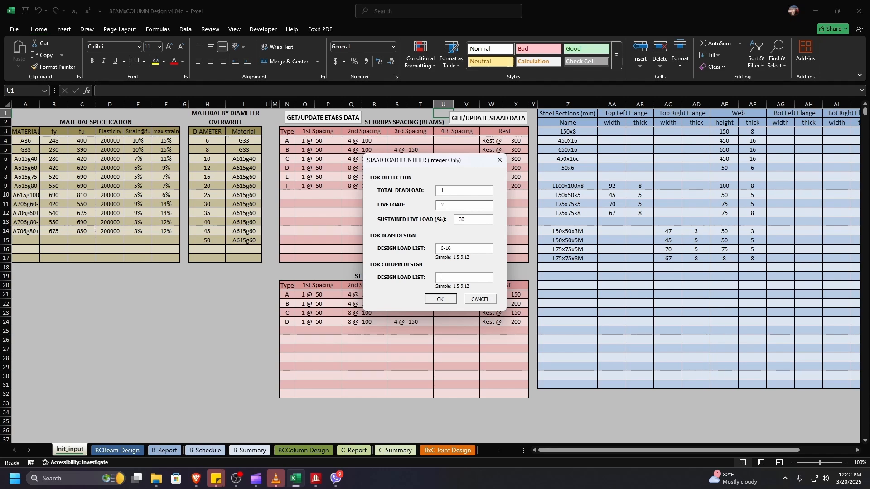
{"action": "key", "text": "Tab"}
{"action": "type", "text": "6-16"}
{"action": "left_click", "coordinate": [447, 300]}
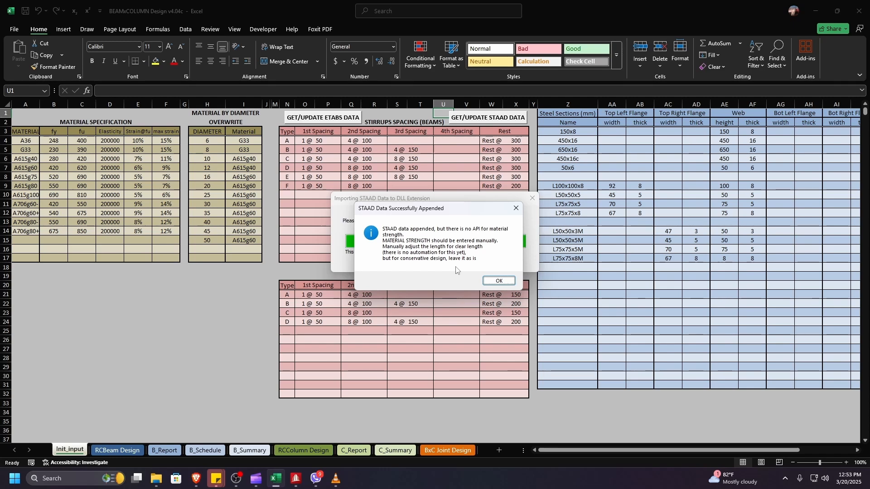
{"action": "left_click", "coordinate": [499, 281]}
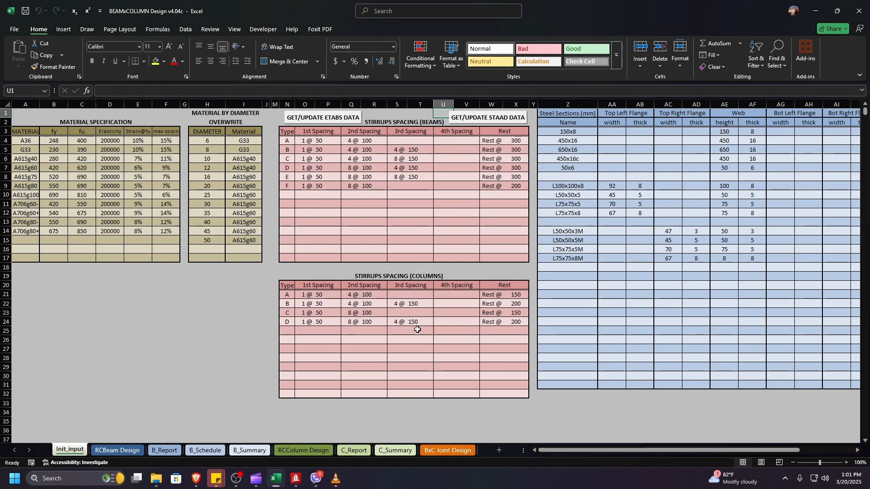
In STAAD.Pro, select the beam lines 581–589, 657–658, 653–654 and 536–544, plus the perpendicular line 94–108
{"action": "left_click", "coordinate": [296, 479]}
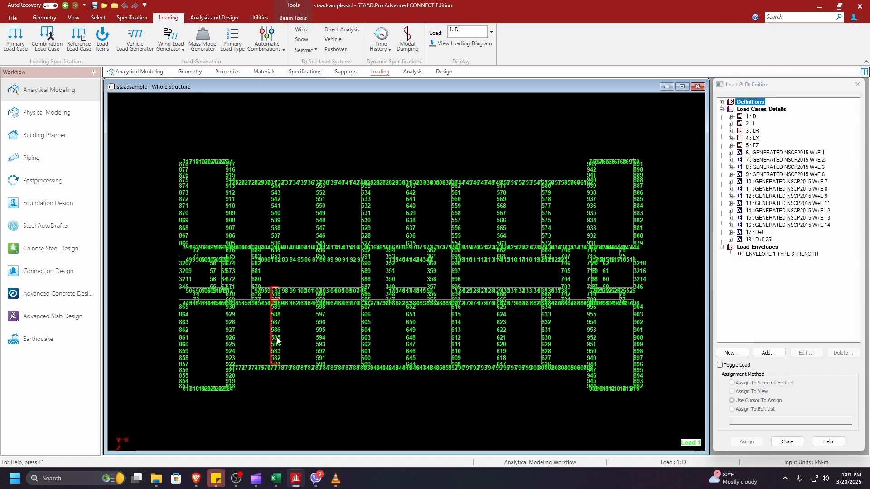
{"action": "scroll", "coordinate": [281, 304], "scroll_direction": "up", "scroll_amount": 1}
{"action": "scroll", "coordinate": [177, 323], "scroll_direction": "up", "scroll_amount": 5}
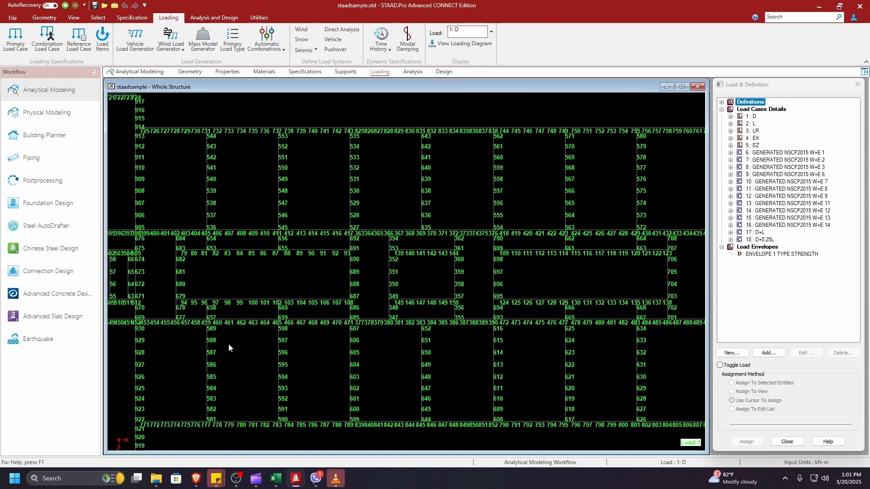
{"action": "left_click_drag", "start_coordinate": [204, 293], "coordinate": [215, 424]}
{"action": "left_click_drag", "start_coordinate": [204, 119], "coordinate": [210, 254], "text": "ctrl"}
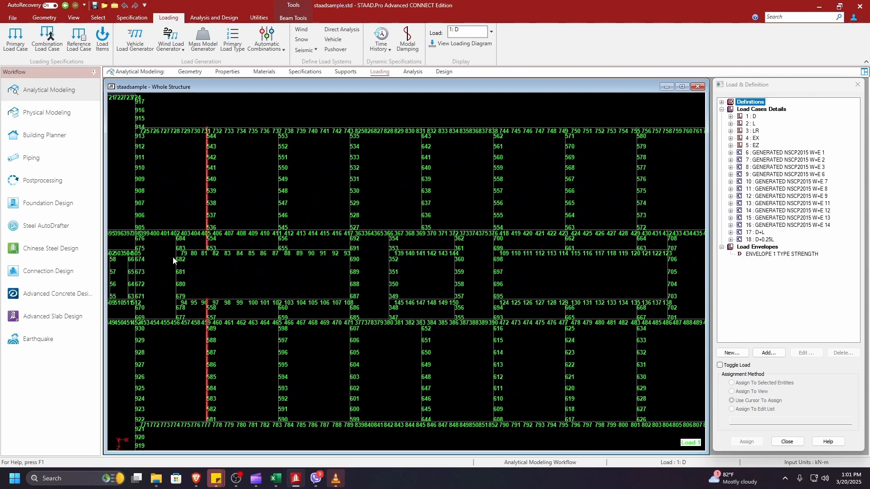
{"action": "left_click_drag", "start_coordinate": [341, 300], "coordinate": [351, 308], "text": "ctrl"}
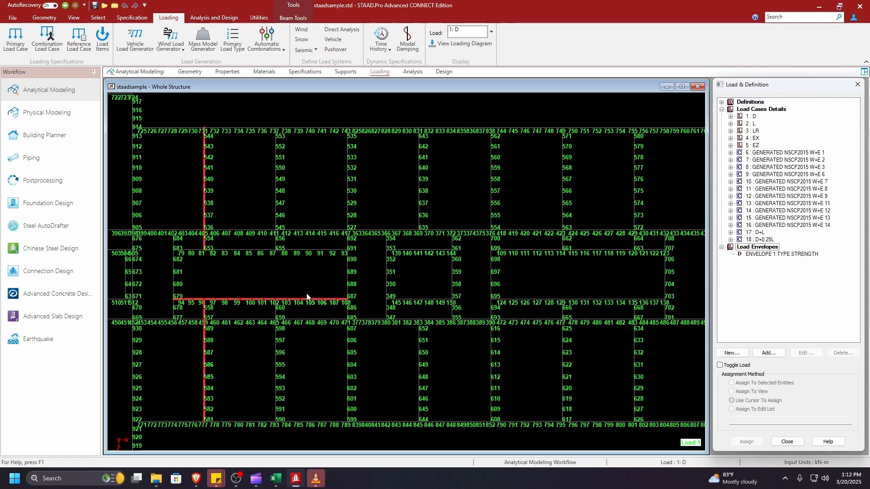
Arrange STAAD.Pro side by side with the Excel workbook and close the Load & Definition dialog to enlarge the model plan
{"action": "left_click_drag", "start_coordinate": [370, 5], "coordinate": [869, 99]}
{"action": "left_click_drag", "start_coordinate": [869, 98], "coordinate": [869, 98]}
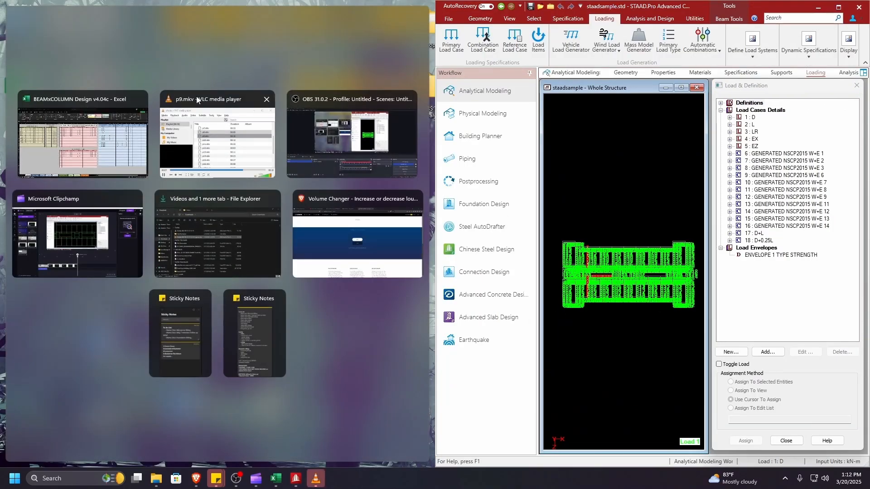
{"action": "left_click", "coordinate": [100, 136]}
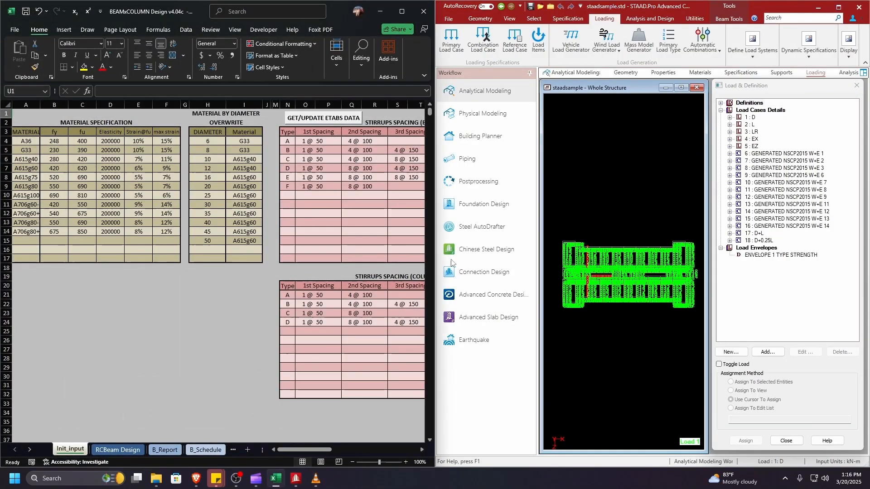
{"action": "left_click", "coordinate": [856, 85]}
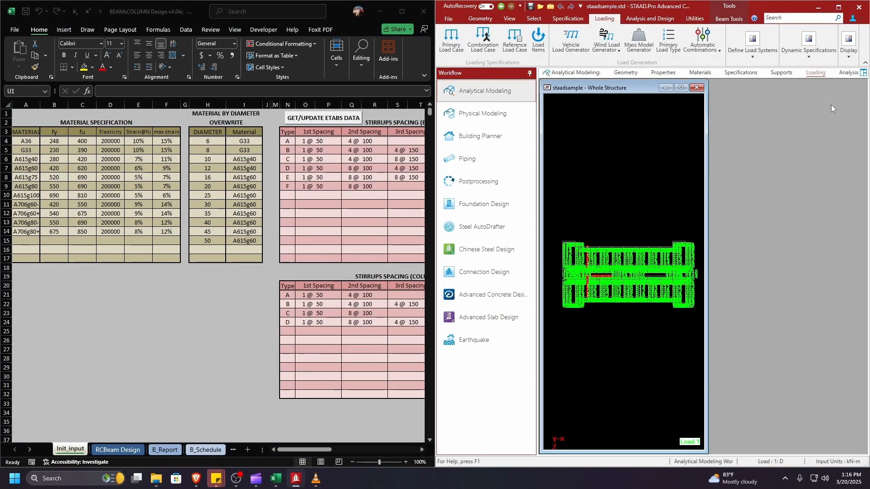
{"action": "scroll", "coordinate": [605, 305], "scroll_direction": "up", "scroll_amount": 6}
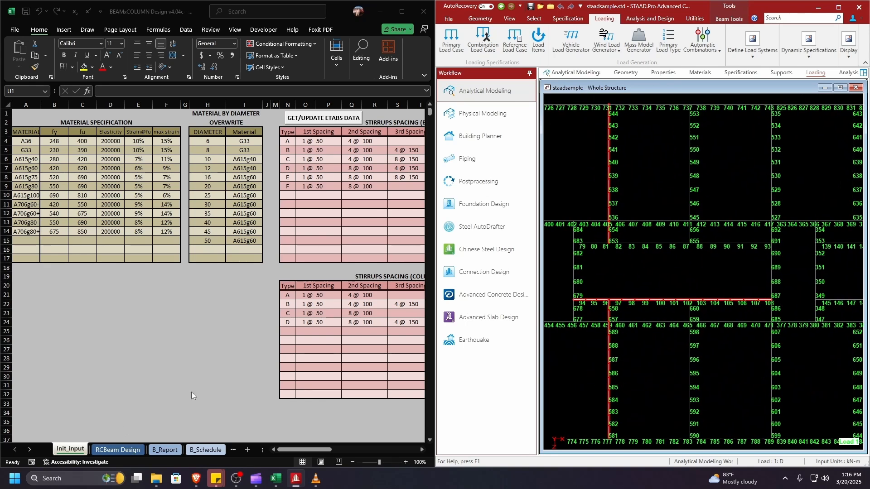
On the RCBeam Design sheet, expand the beam designation columns and open the entry table for continuous beams with more than five parts
{"action": "left_click", "coordinate": [125, 447]}
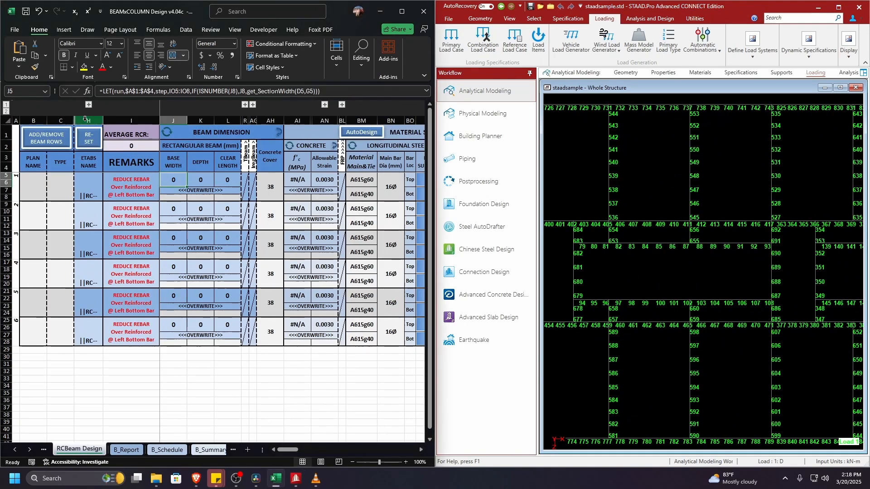
{"action": "left_click", "coordinate": [89, 105]}
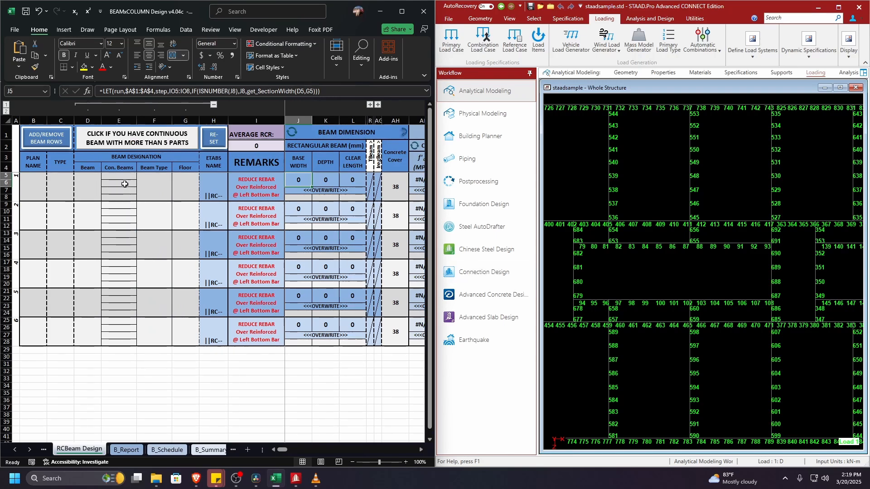
{"action": "left_click", "coordinate": [188, 144]}
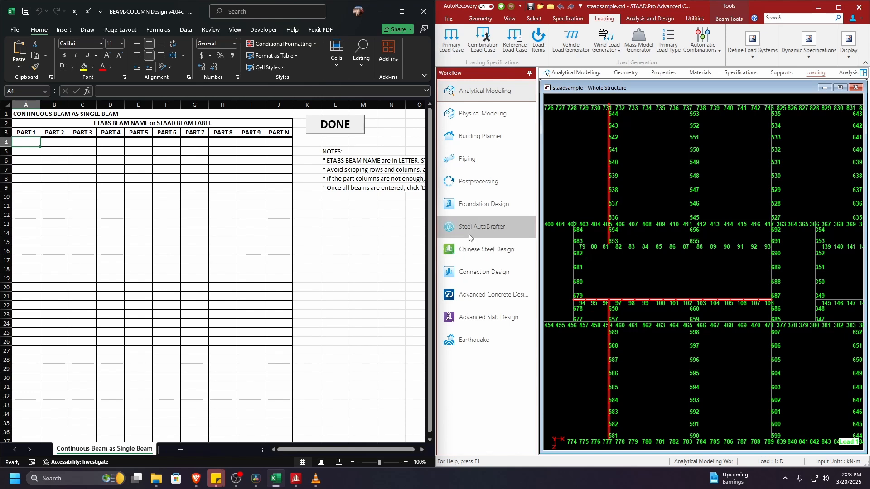
Enter beam labels 581 through 589 as parts 1 to 9 of the first continuous beam
{"action": "left_click", "coordinate": [29, 142]}
{"action": "type", "text": "58"}
{"action": "key", "text": "Tab"}
{"action": "type", "text": "582\t583\t"}
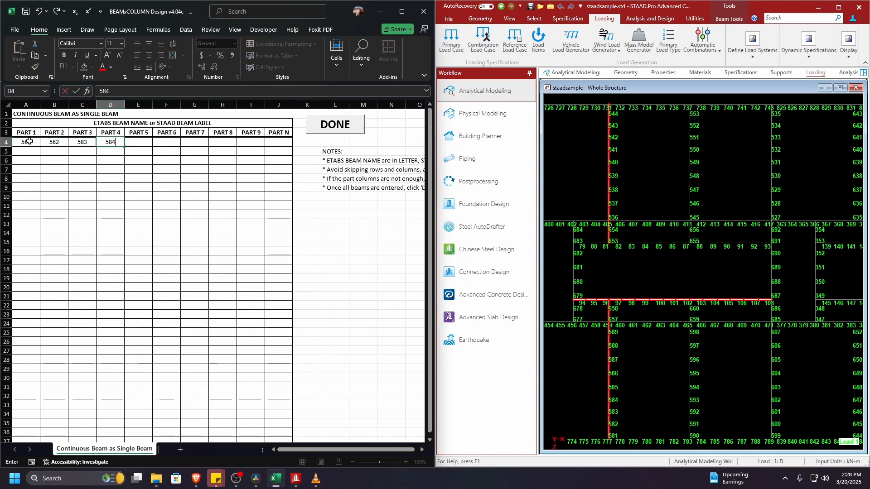
{"action": "type", "text": "584\t585\t586\t587\t588\t589"}
{"action": "key", "text": "Return"}
Fill the following three continuous beam rows with labels 657–658, 653–654 and 536–544, one label per part
{"action": "type", "text": "657"}
{"action": "key", "text": "Tab"}
{"action": "type", "text": "658"}
{"action": "key", "text": "Return"}
{"action": "type", "text": "653\t654"}
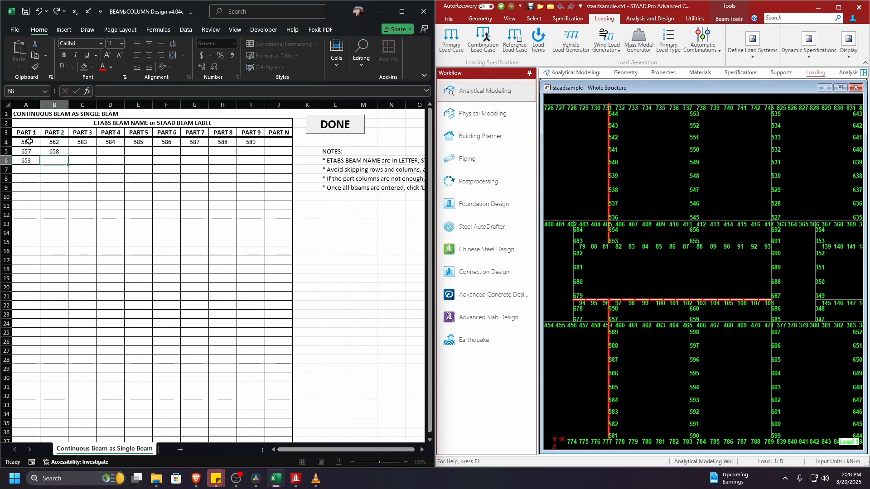
{"action": "key", "text": "Return"}
{"action": "type", "text": "536\t537\t538\t539\t540\t541\t542\t543\t544"}
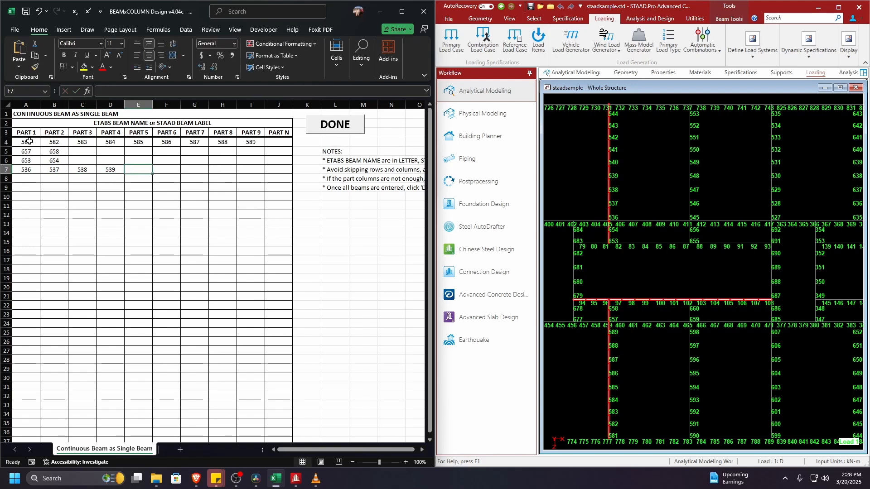
{"action": "key", "text": "Return"}
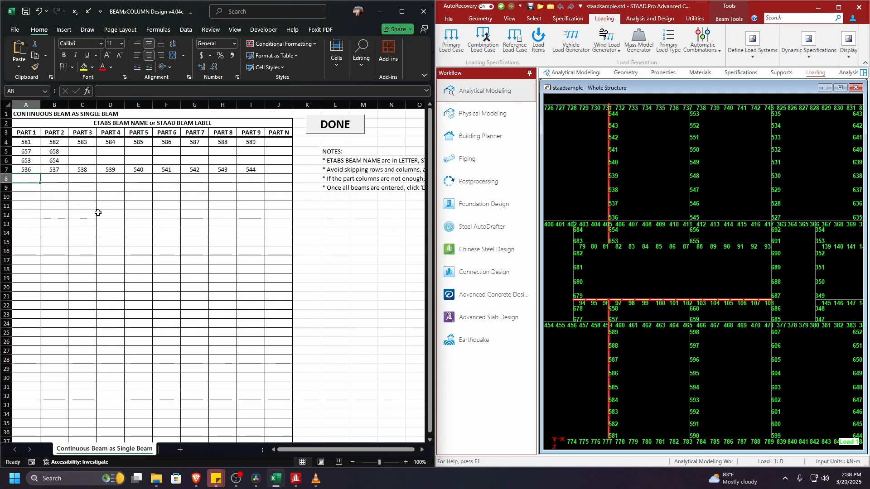
Add three more continuous beam rows with labels 94–96, 97–102 and 103–108, one label per part
{"action": "type", "text": "94"}
{"action": "key", "text": "Tab"}
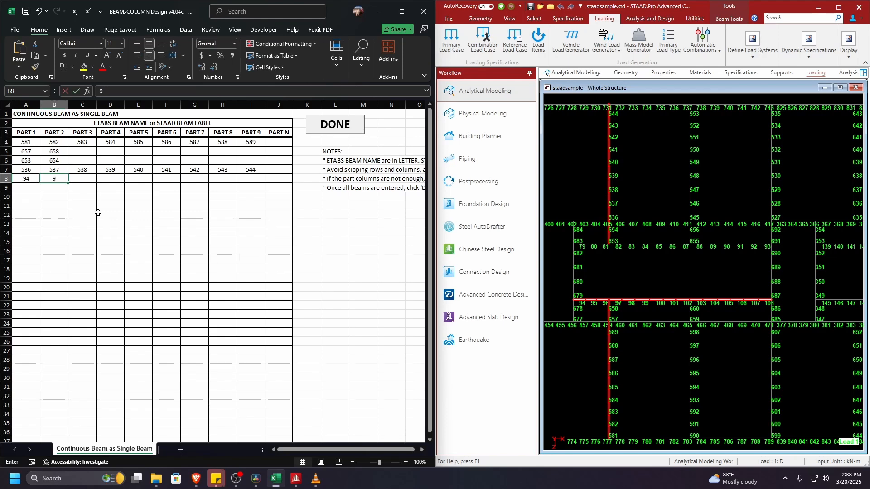
{"action": "type", "text": "95"}
{"action": "key", "text": "Tab"}
{"action": "type", "text": "96"}
{"action": "key", "text": "Return"}
{"action": "type", "text": "97"}
{"action": "key", "text": "Tab"}
{"action": "type", "text": "98\t99\t100\t101\t102"}
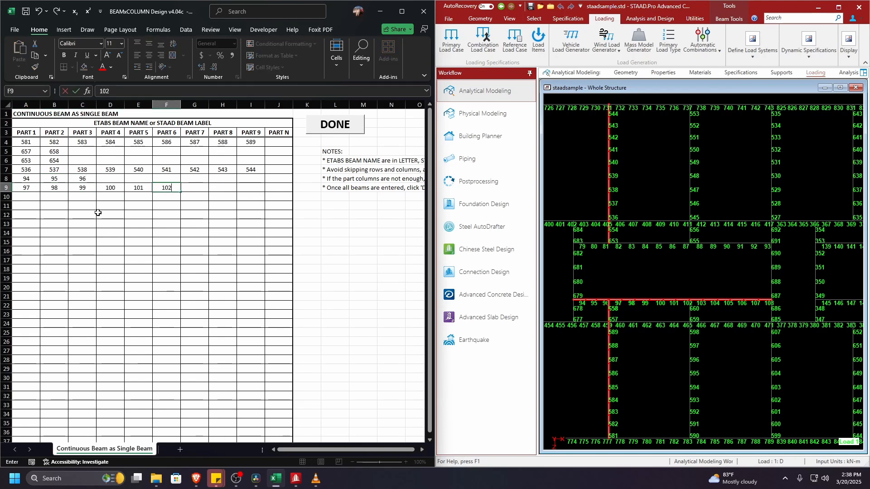
{"action": "key", "text": "Return"}
{"action": "type", "text": "103\t104\t105\t106\t107\t108"}
{"action": "key", "text": "Return"}
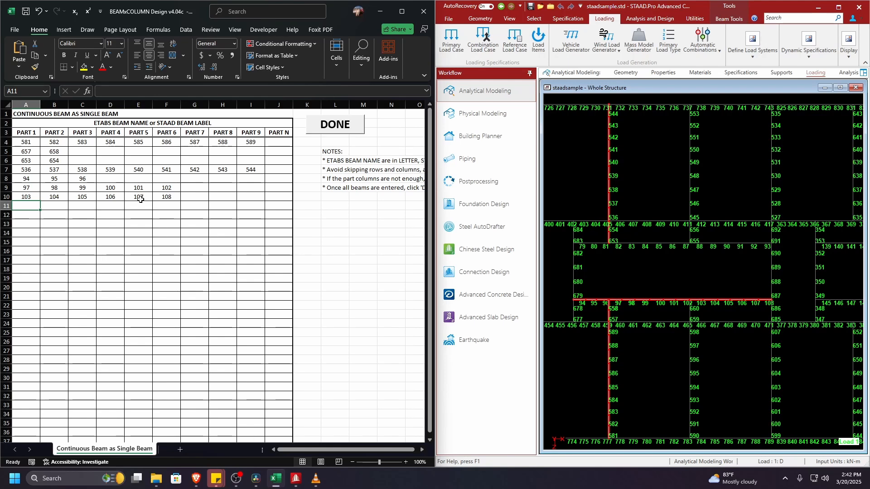
Transfer the completed continuous beam list to the RCBeam Design sheet and select all filled Beam and Con. Beams cells
{"action": "left_click", "coordinate": [328, 127]}
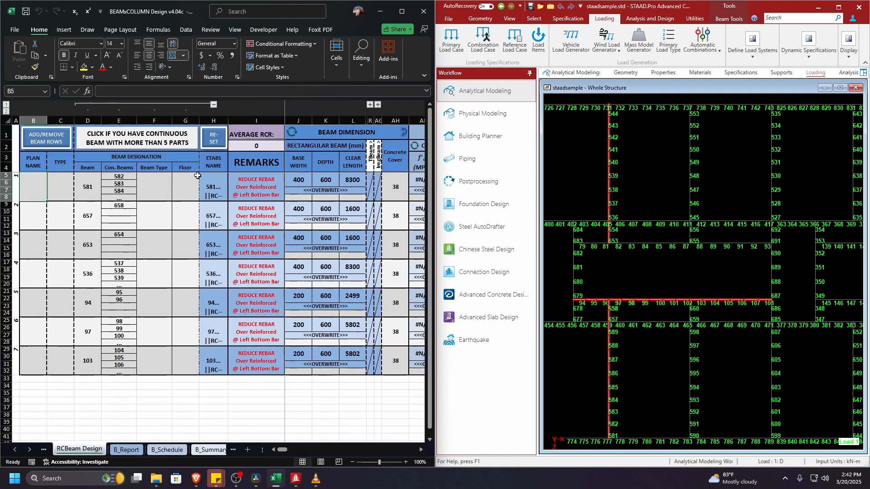
{"action": "left_click_drag", "start_coordinate": [90, 177], "coordinate": [119, 371]}
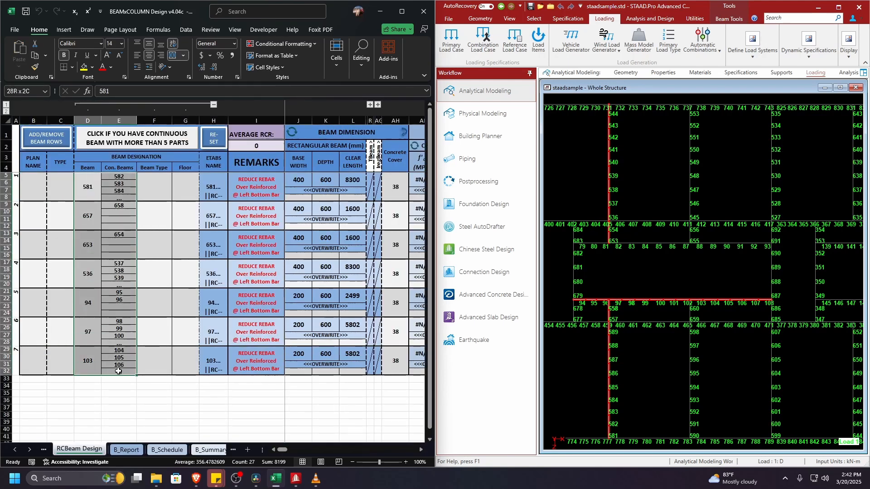
Set the beam types of beams 581, 657, 653 and 536 to Simply Supported, Right Cantilever, Left Cantilever and Simply Supported
{"action": "left_click", "coordinate": [154, 186]}
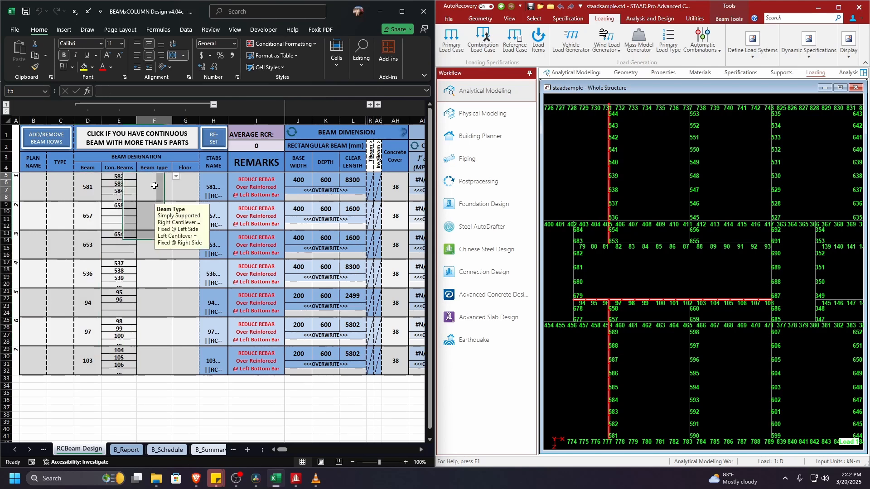
{"action": "type", "text": "s"}
{"action": "key", "text": "Return"}
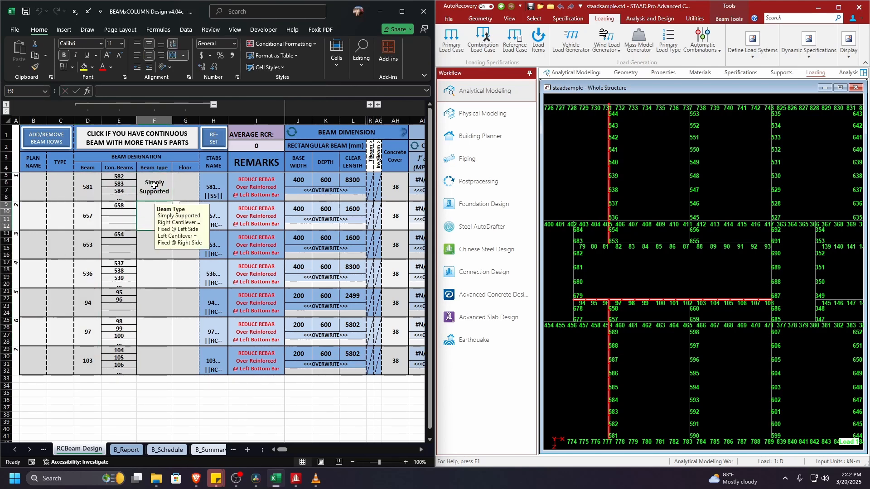
{"action": "type", "text": "Right Cantilever"}
{"action": "key", "text": "Return"}
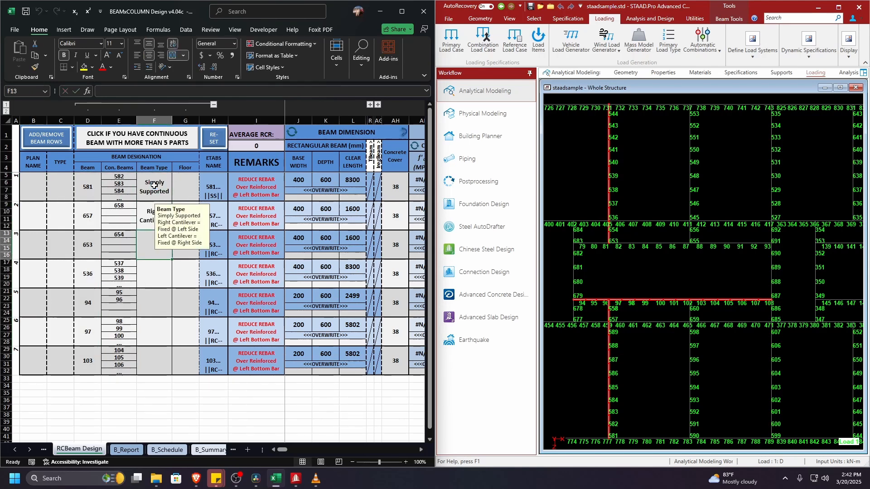
{"action": "type", "text": "Left Cantilever"}
{"action": "key", "text": "Return"}
{"action": "type", "text": "Simply Supported"}
{"action": "key", "text": "Return"}
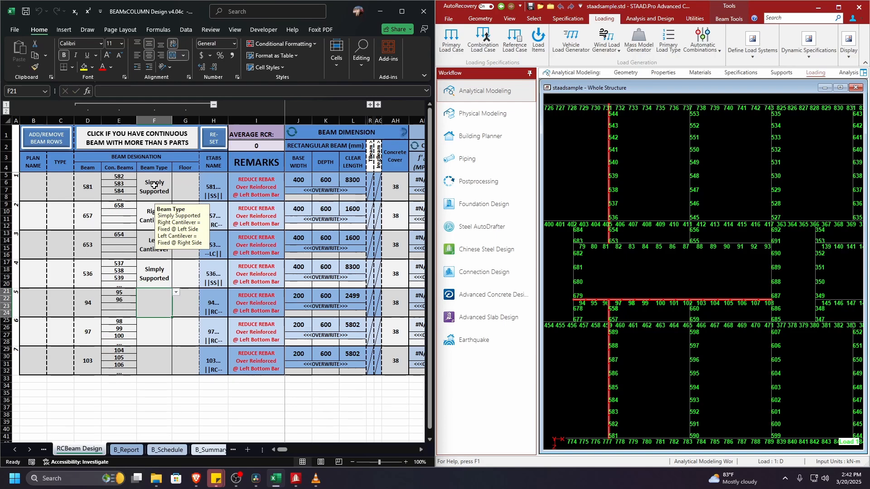
Set the beam type of the last three beams, 94, 97 and 103, to Simply Supported in one entry
{"action": "key", "text": "shift+Down"}
{"action": "key", "text": "shift+Down"}
{"action": "type", "text": "s"}
{"action": "key", "text": "ctrl+Return"}
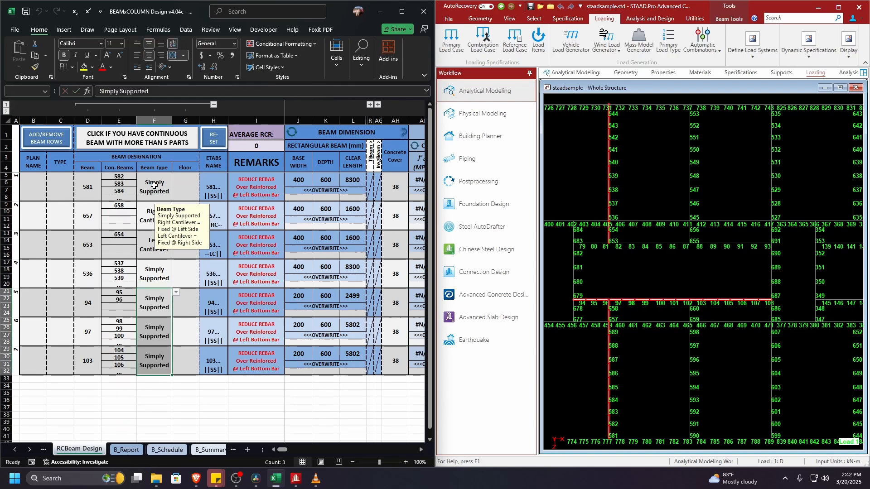
{"action": "left_click_drag", "start_coordinate": [180, 187], "coordinate": [180, 373]}
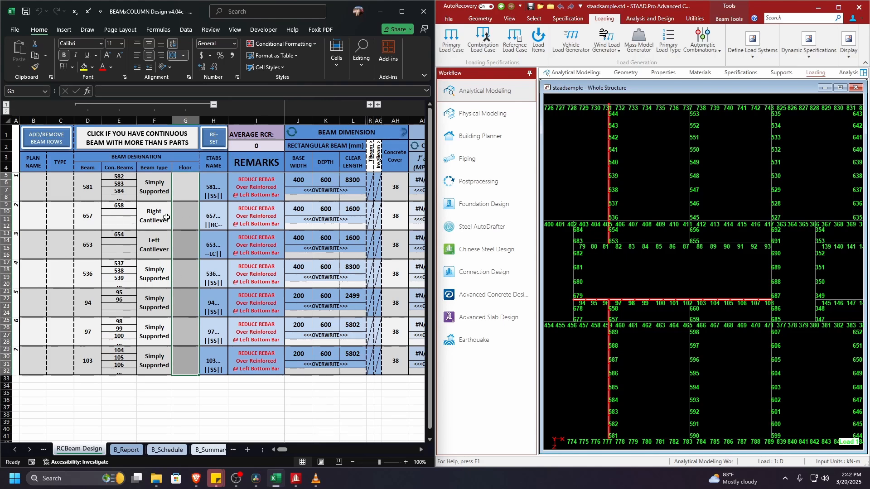
Assign reinforcement end types 1, 3, 1 and 3 to beams 581, 657, 653 and 536
{"action": "left_click", "coordinate": [63, 190]}
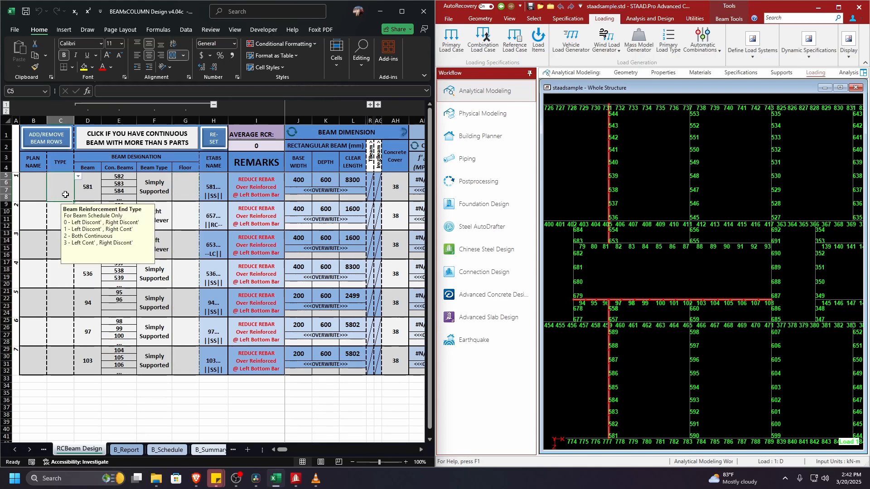
{"action": "type", "text": "1"}
{"action": "key", "text": "Return"}
{"action": "type", "text": "3"}
{"action": "key", "text": "Return"}
{"action": "type", "text": "1"}
{"action": "key", "text": "Return"}
{"action": "type", "text": "3"}
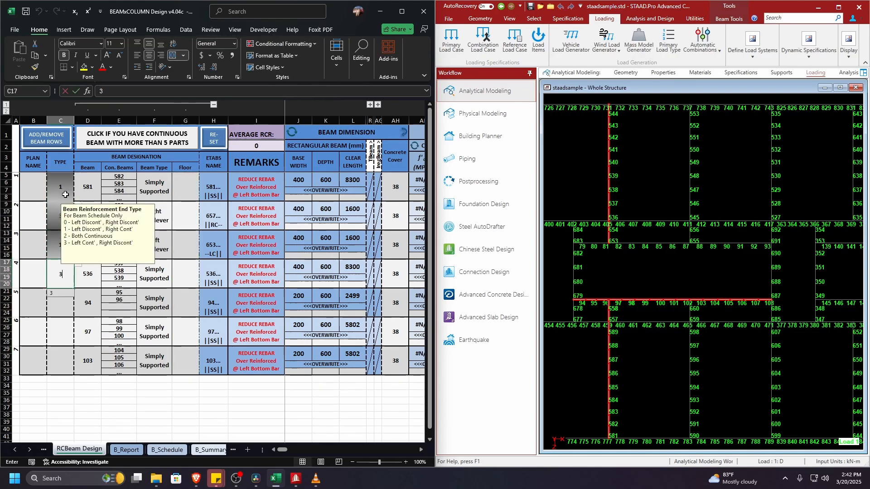
{"action": "key", "text": "Return"}
Assign reinforcement end types 1, 2 and 3 to beams 94, 97 and 103
{"action": "type", "text": "1"}
{"action": "key", "text": "Return"}
{"action": "type", "text": "2"}
{"action": "key", "text": "Return"}
{"action": "type", "text": "3"}
{"action": "key", "text": "Return"}
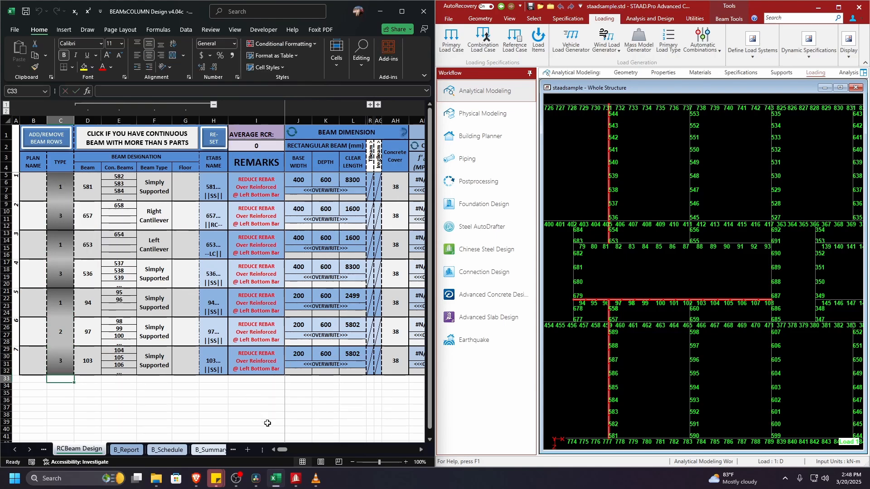
Overwrite the first beam's concrete strength f'c with 34.5 MPa and apply its concrete values to all the other beam rows
{"action": "left_click_drag", "start_coordinate": [281, 450], "coordinate": [287, 450]}
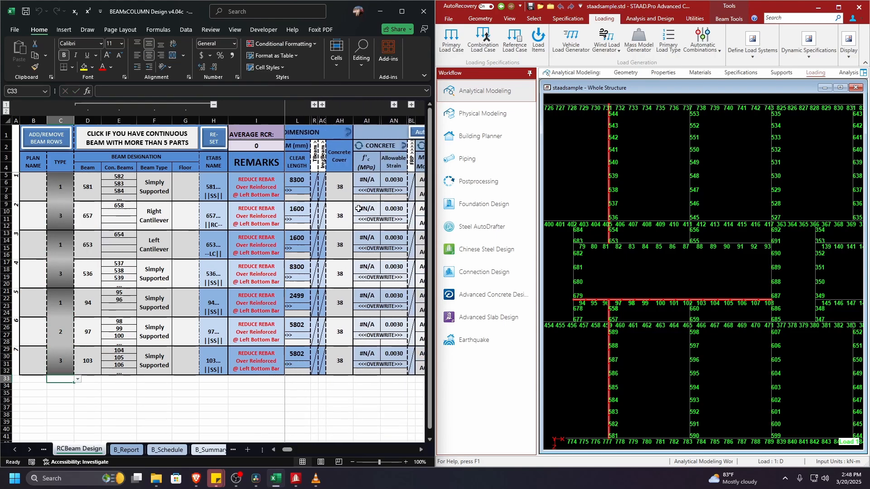
{"action": "left_click_drag", "start_coordinate": [367, 181], "coordinate": [382, 367]}
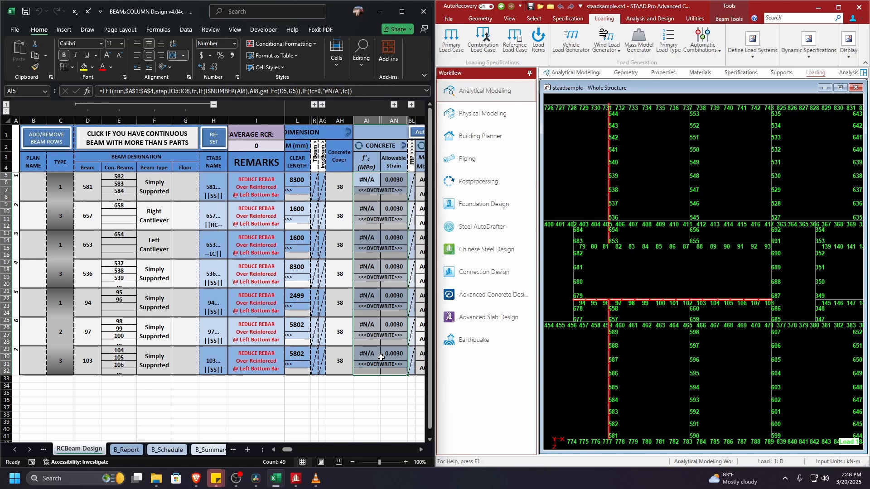
{"action": "left_click", "coordinate": [370, 198]}
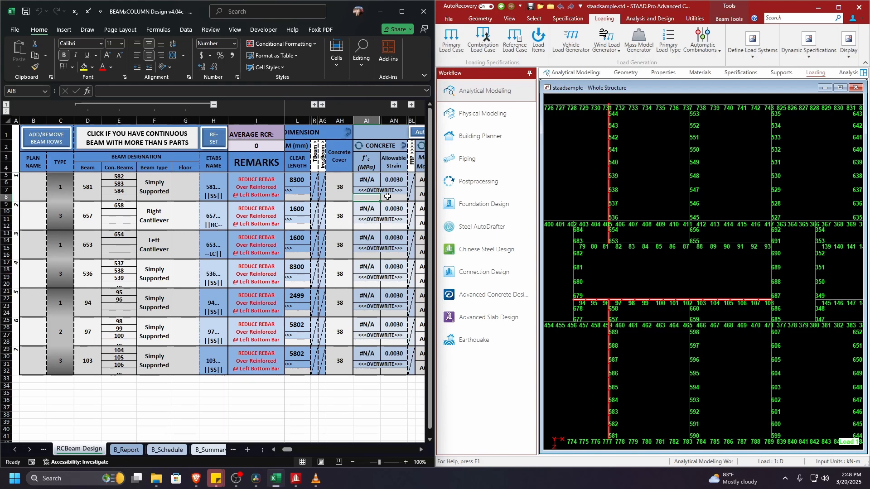
{"action": "type", "text": "34.5"}
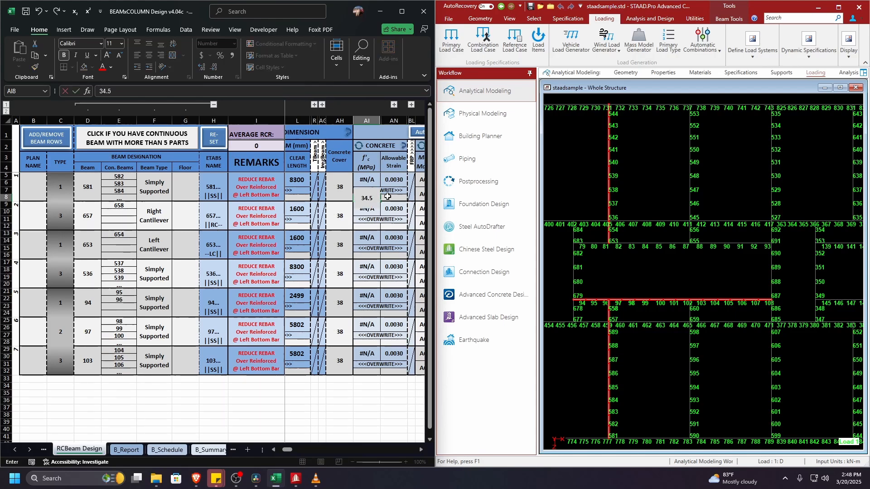
{"action": "key", "text": "Return"}
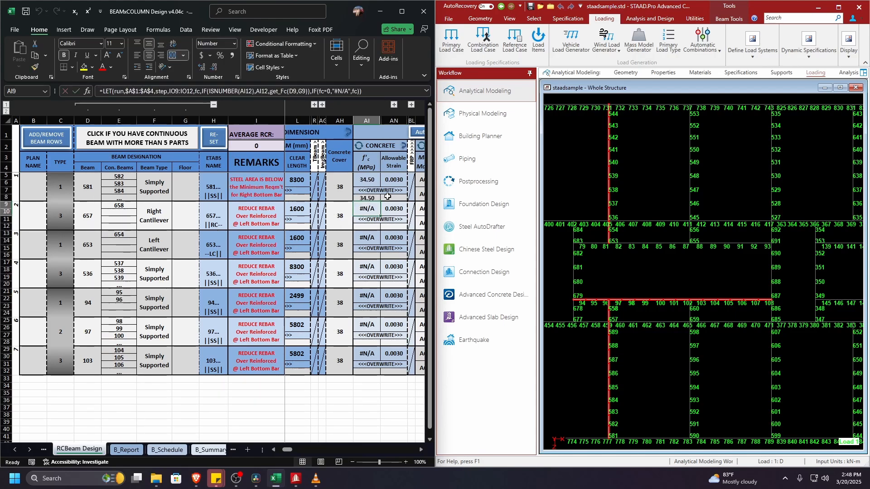
{"action": "left_click", "coordinate": [403, 146]}
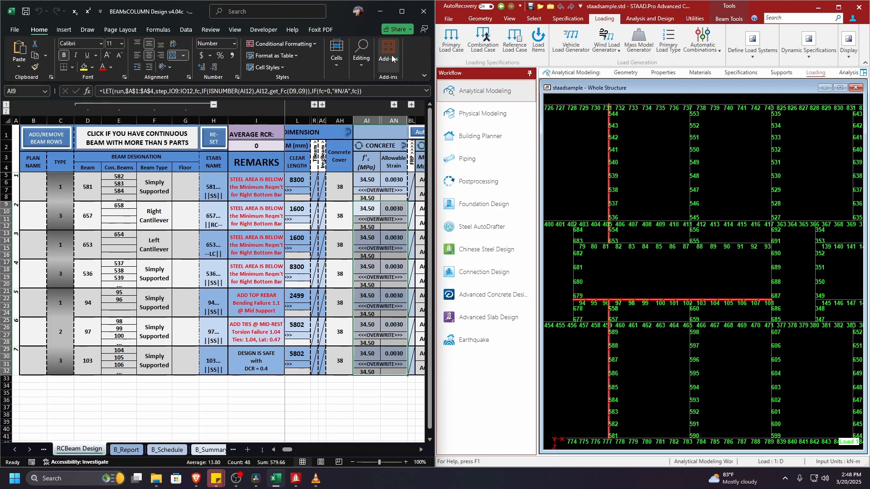
Maximize the workbook and start an ETABS data import on the Init_input sheet from the file etabsdata V16
{"action": "left_click", "coordinate": [401, 17]}
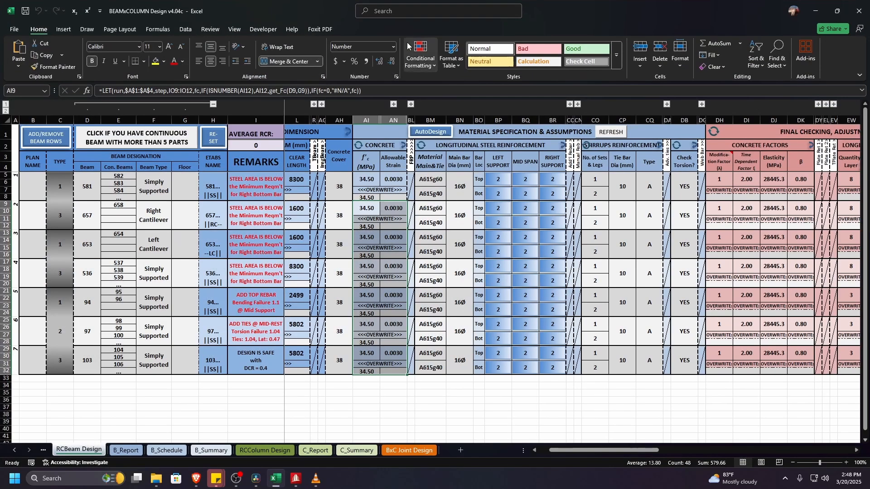
{"action": "left_click_drag", "start_coordinate": [564, 451], "coordinate": [551, 452]}
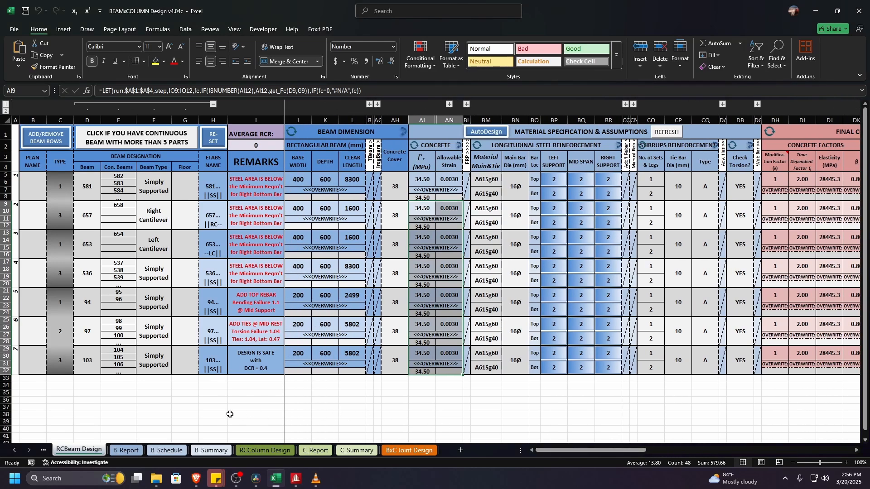
{"action": "left_click", "coordinate": [43, 451]}
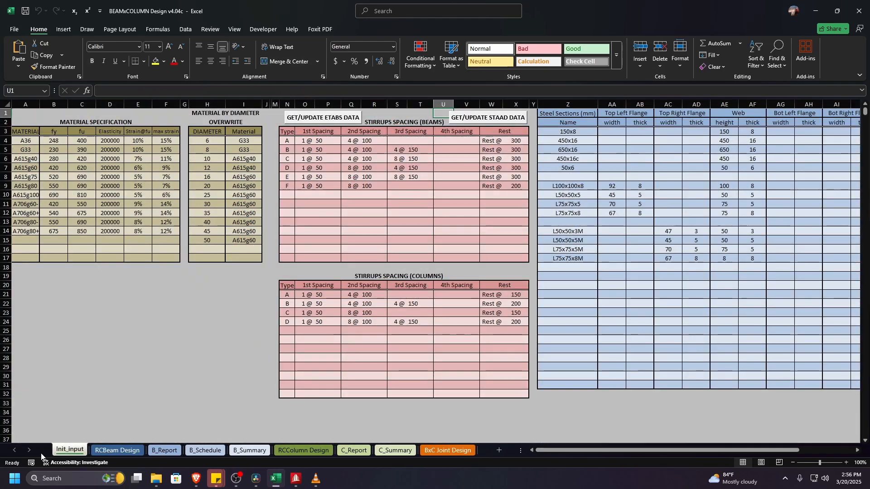
{"action": "left_click", "coordinate": [344, 119]}
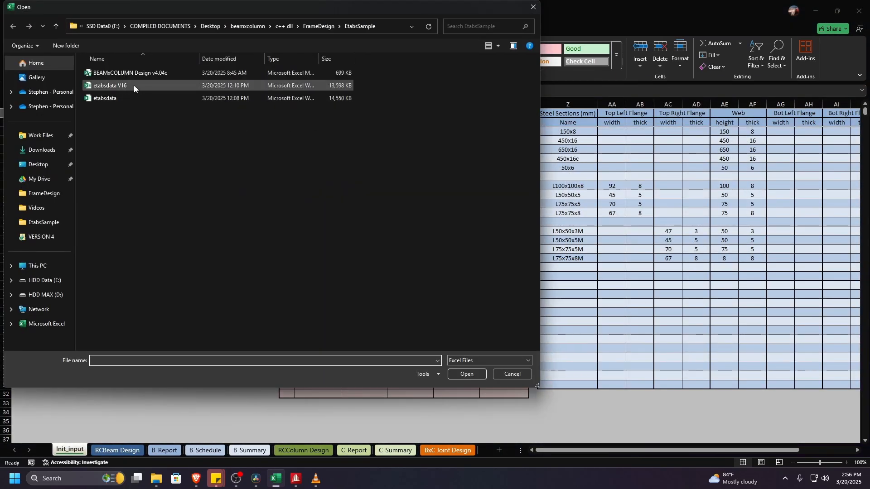
{"action": "left_click", "coordinate": [135, 85]}
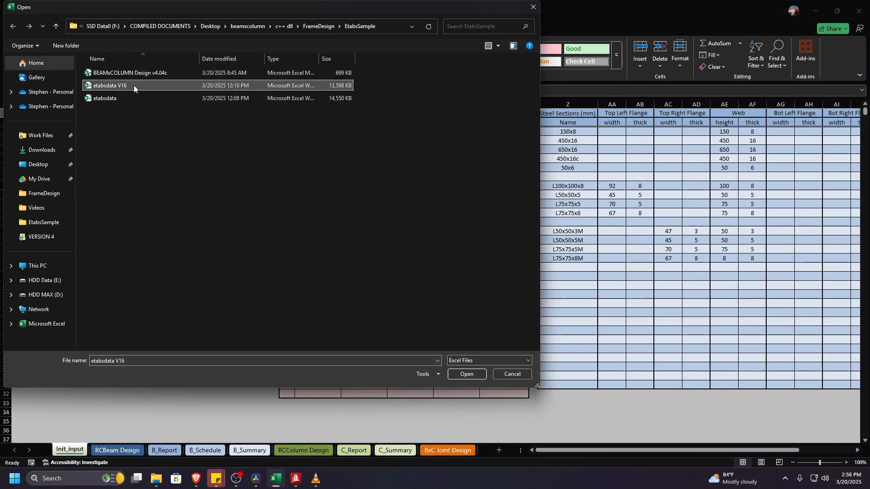
{"action": "left_click", "coordinate": [467, 374]}
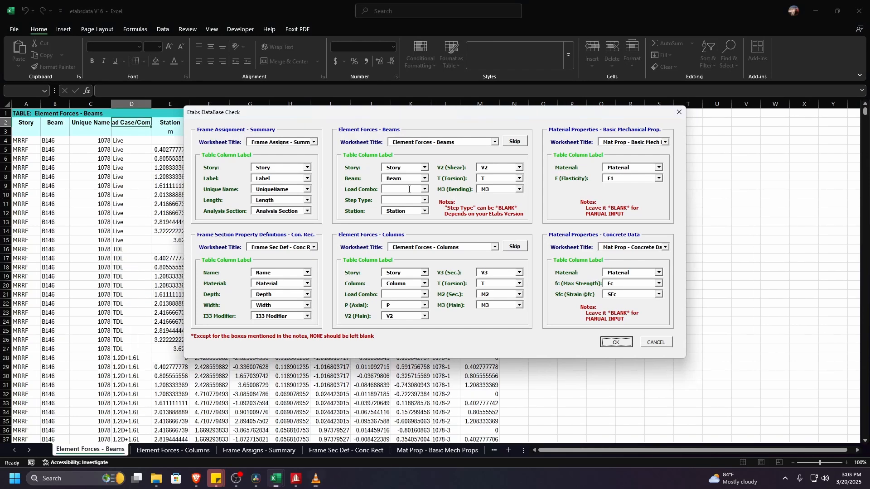
Map the Load Combo field of both beam and column element forces to the load case/combo column, leaving Step Type blank, and accept
{"action": "left_click", "coordinate": [425, 190]}
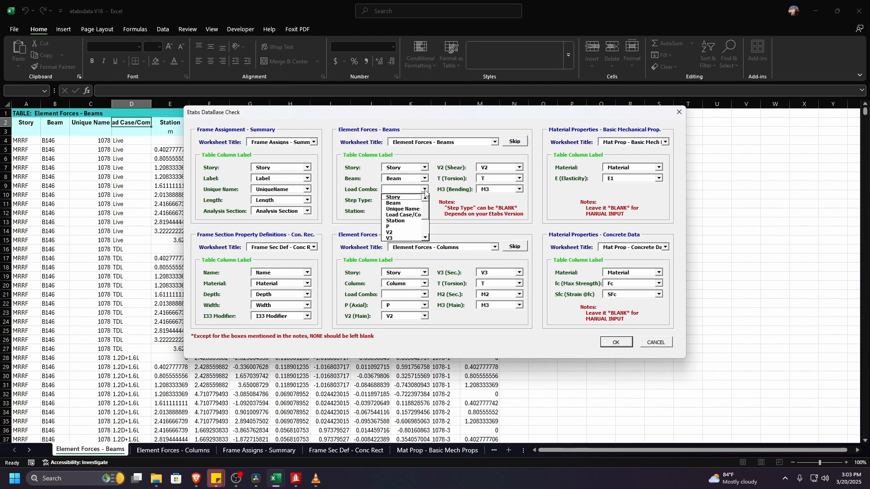
{"action": "left_click", "coordinate": [409, 216]}
{"action": "left_click", "coordinate": [411, 200]}
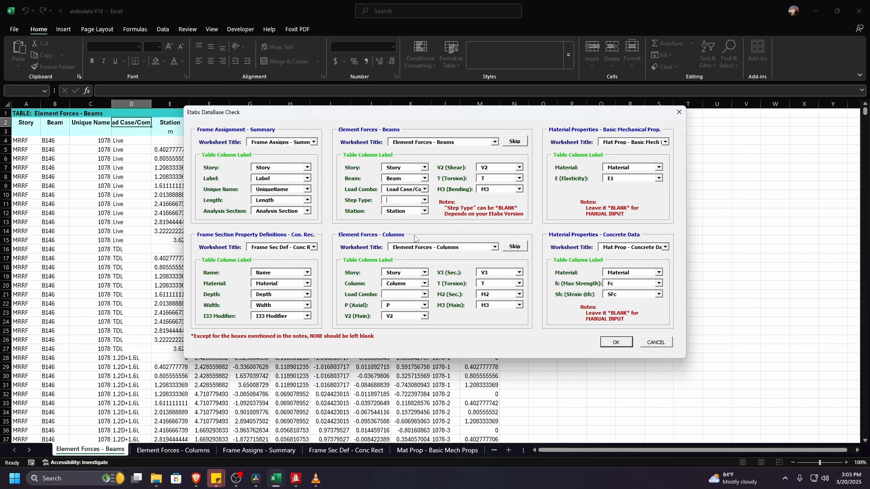
{"action": "left_click", "coordinate": [425, 296]}
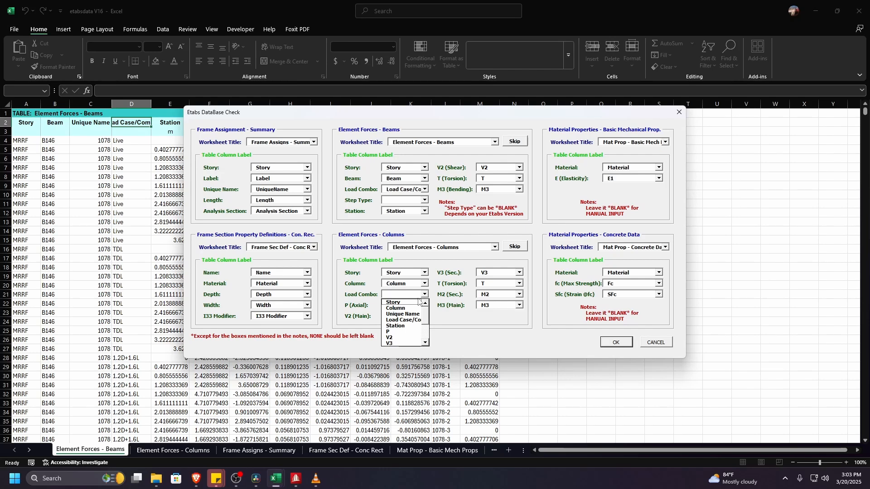
{"action": "left_click", "coordinate": [399, 320]}
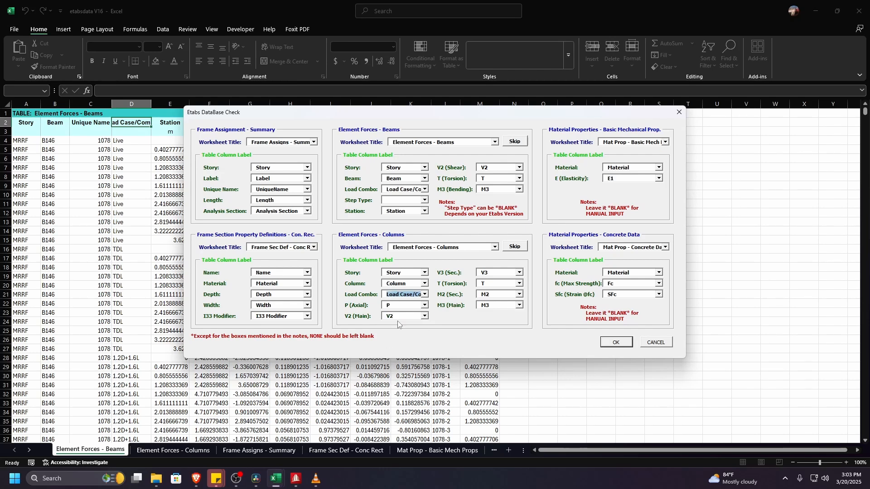
{"action": "left_click", "coordinate": [617, 342]}
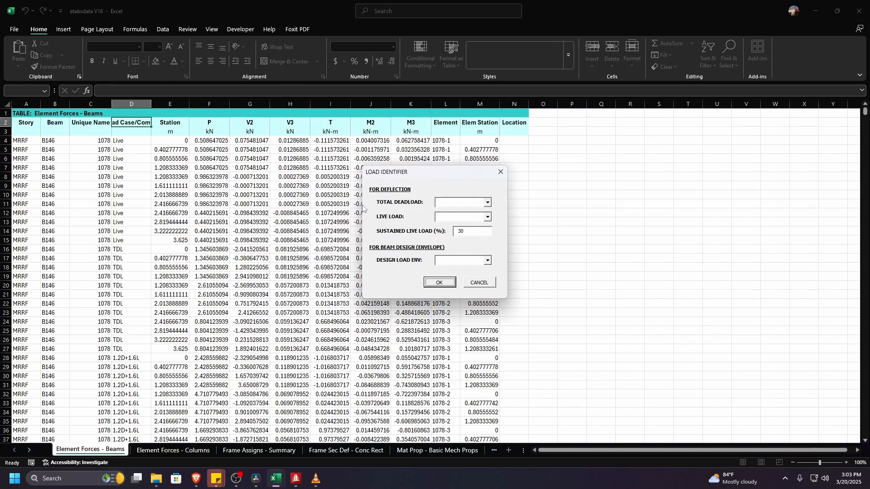
Assign the total dead load, live load and beam design load envelope in the load identifier, and complete the ETABS data update
{"action": "left_click", "coordinate": [487, 203]}
{"action": "left_click", "coordinate": [446, 218]}
{"action": "left_click", "coordinate": [487, 217]}
{"action": "left_click", "coordinate": [447, 226]}
{"action": "left_click", "coordinate": [488, 260]}
{"action": "left_click", "coordinate": [453, 305]}
{"action": "left_click", "coordinate": [442, 285]}
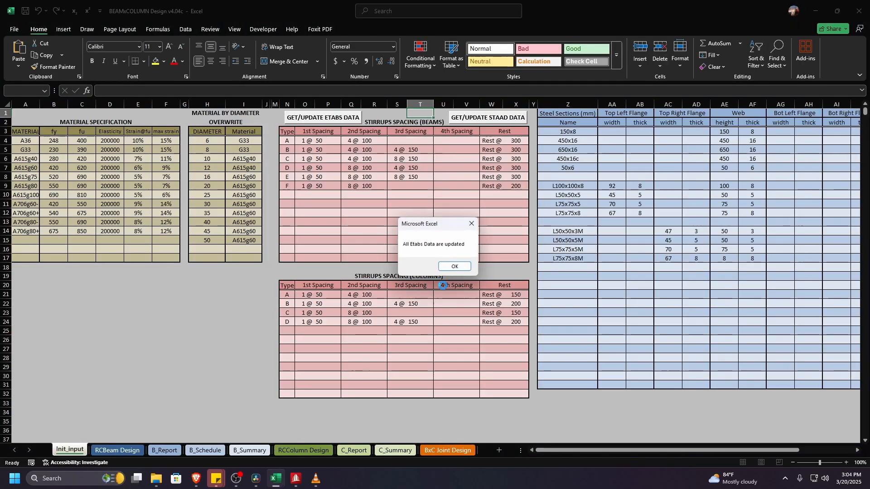
{"action": "left_click", "coordinate": [454, 268]}
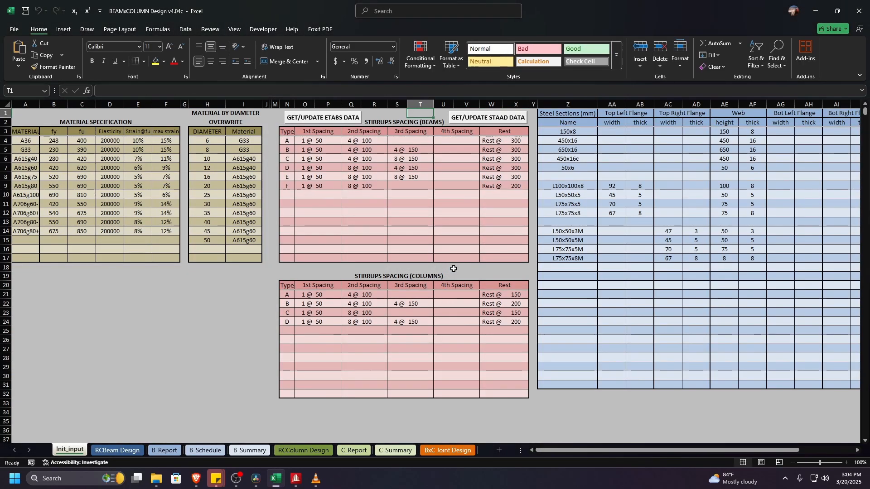